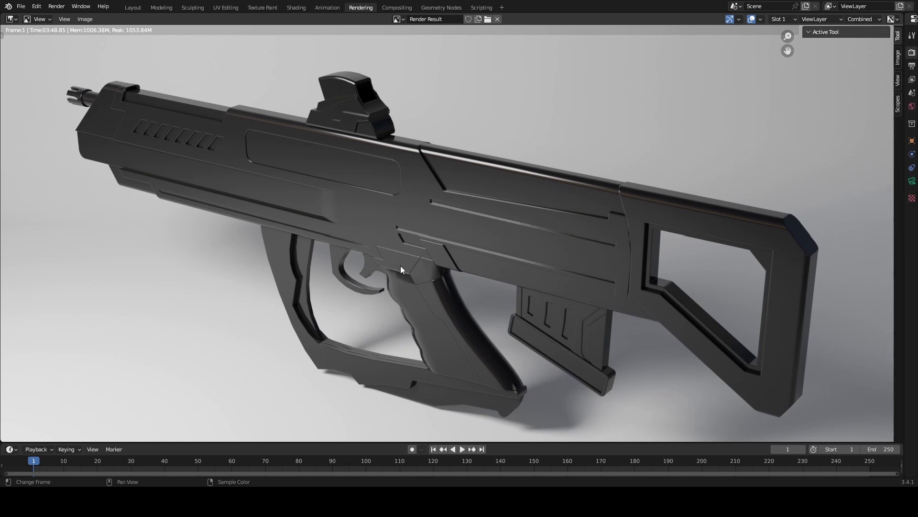
# Open the Shading workspace, select a part of the rifle and enlarge the node editor to show its material nodes.
pyautogui.click(161, 8)
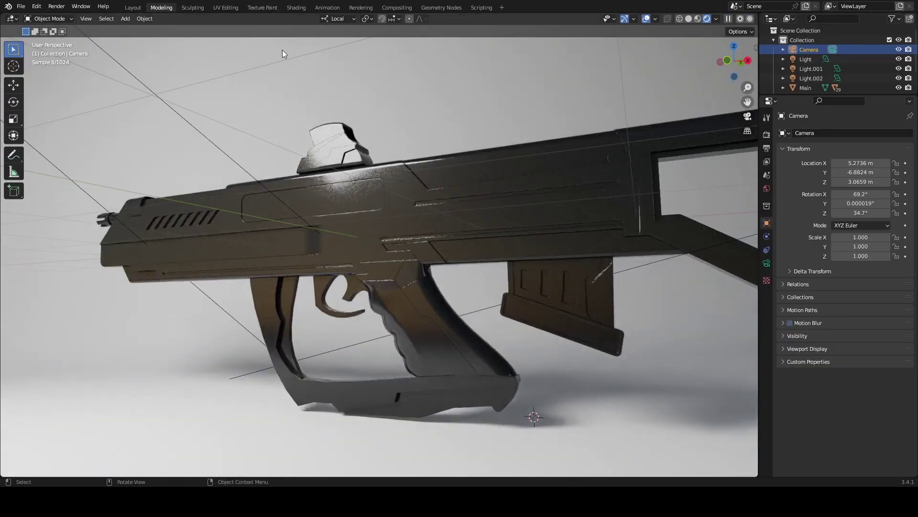
pyautogui.moveTo(429, 198); pyautogui.dragTo(368, 276, button='middle')
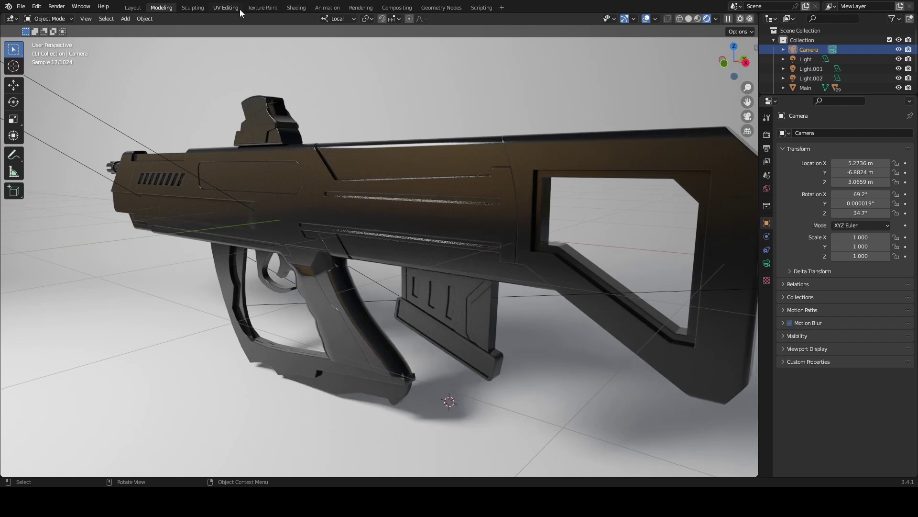
pyautogui.click(296, 7)
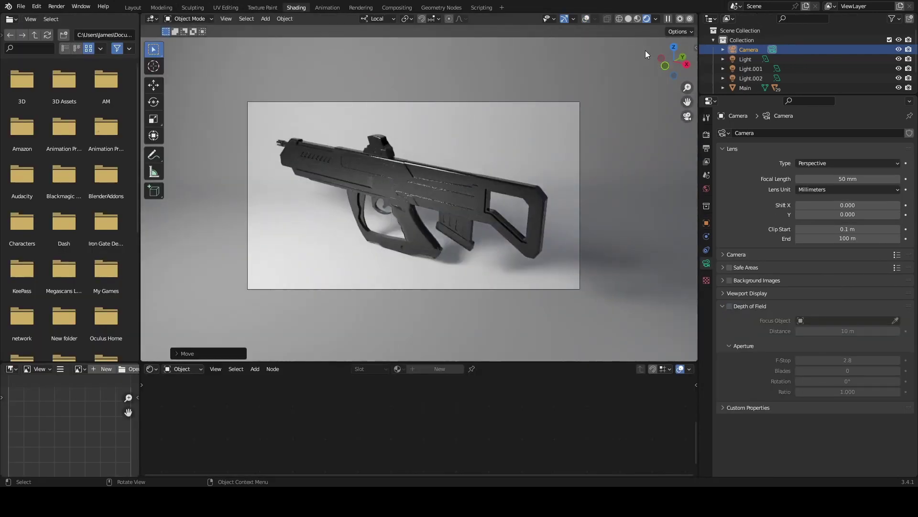
pyautogui.scroll(3, 409, 268)
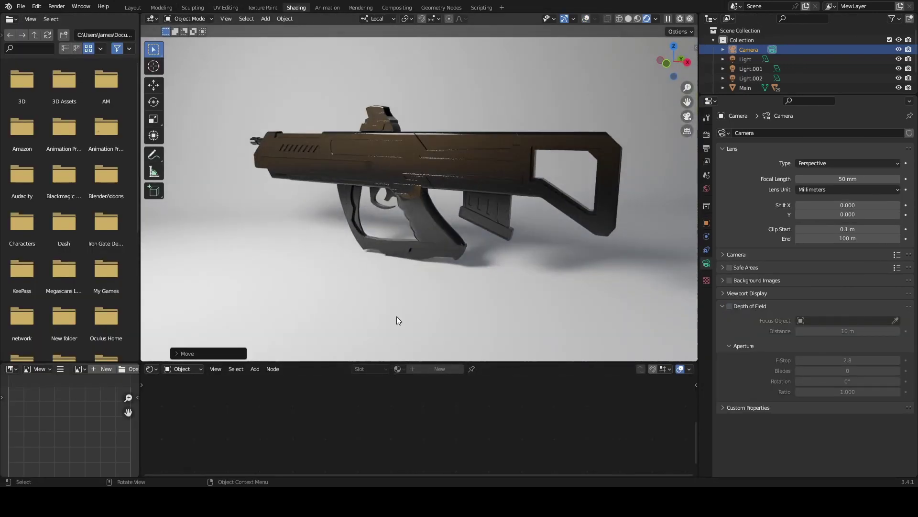
pyautogui.click(430, 181)
pyautogui.moveTo(394, 362); pyautogui.dragTo(404, 240)
pyautogui.moveTo(270, 332); pyautogui.dragTo(328, 375, button='middle')
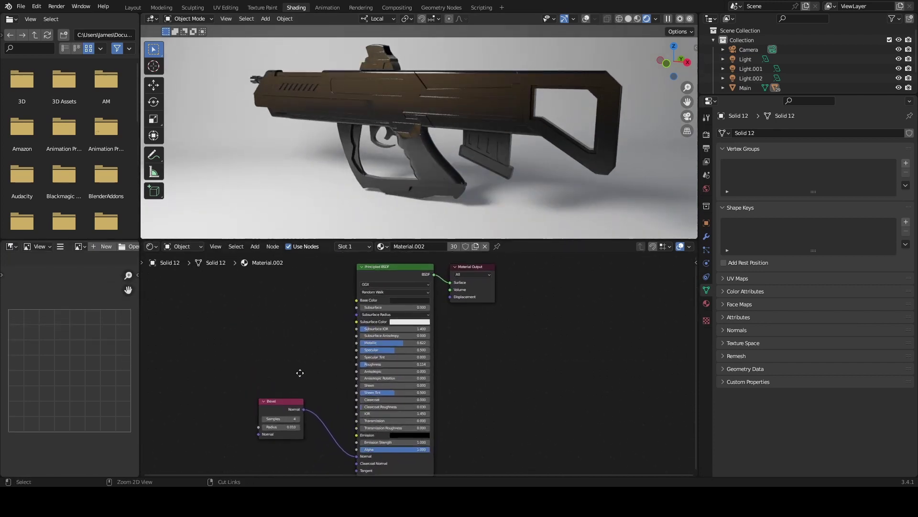
pyautogui.scroll(2, 300, 373)
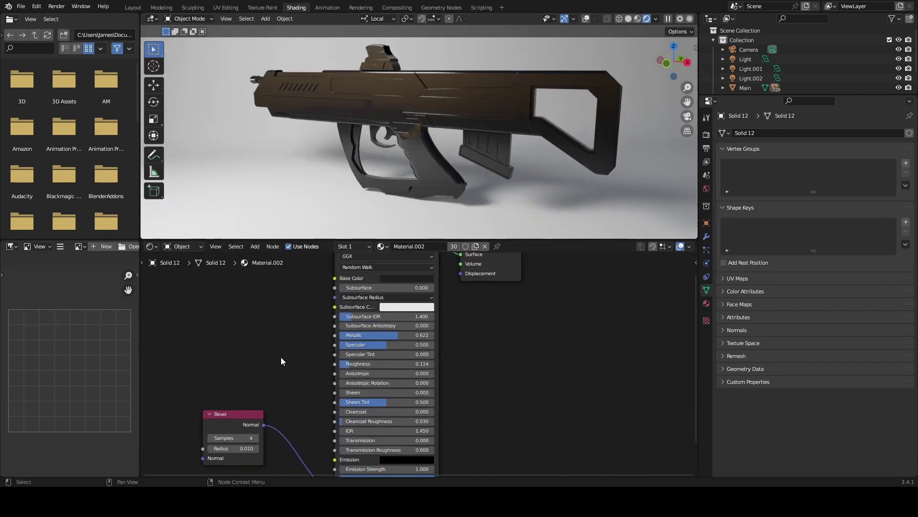
# Add a spare Bevel node above the existing one and delete it, leaving the existing Bevel linked to the shader's Normal input.
pyautogui.hotkey('shift', 'a')
pyautogui.click(301, 311)
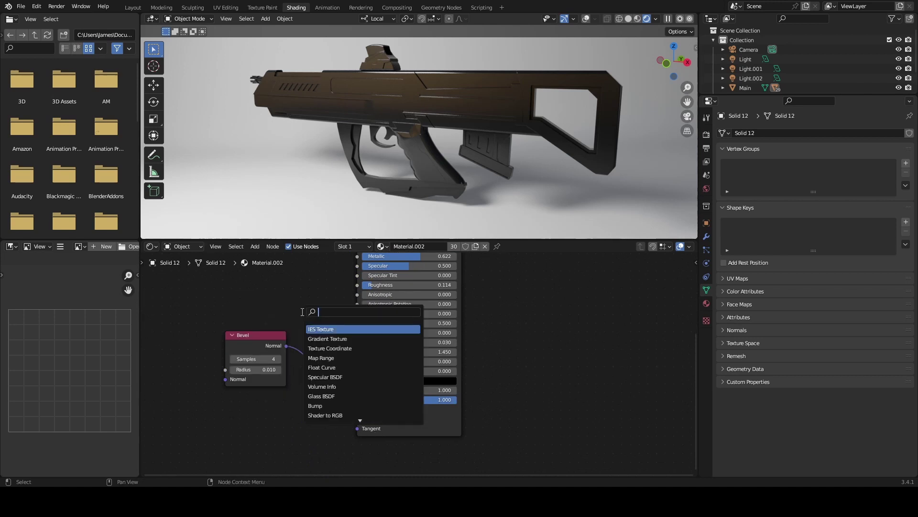
pyautogui.write('bevel')
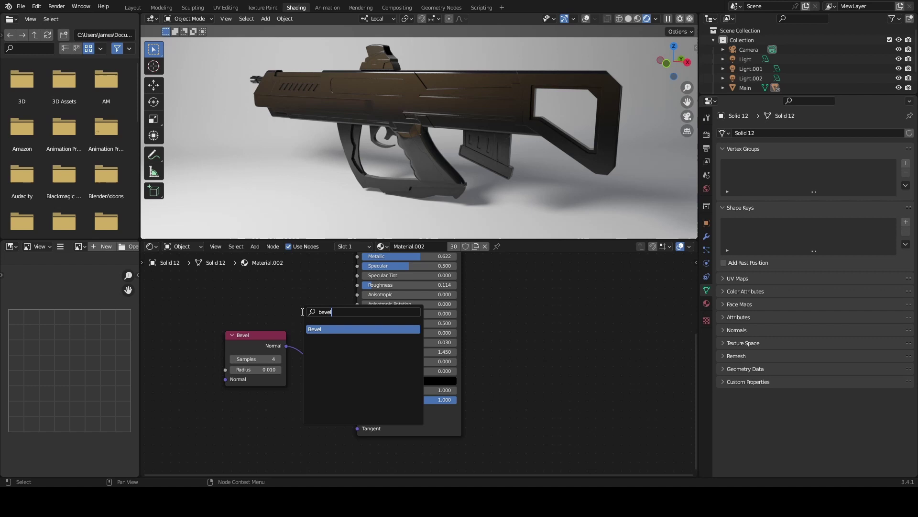
pyautogui.press('Return')
pyautogui.click(254, 285)
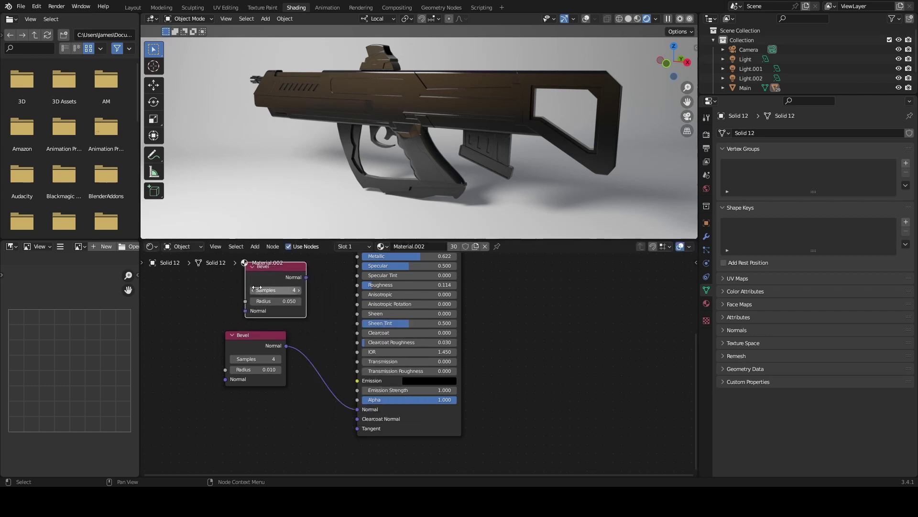
pyautogui.press('x')
pyautogui.moveTo(285, 347); pyautogui.dragTo(356, 409)
pyautogui.moveTo(330, 258); pyautogui.dragTo(359, 311, button='middle')
pyautogui.scroll(3, 371, 379)
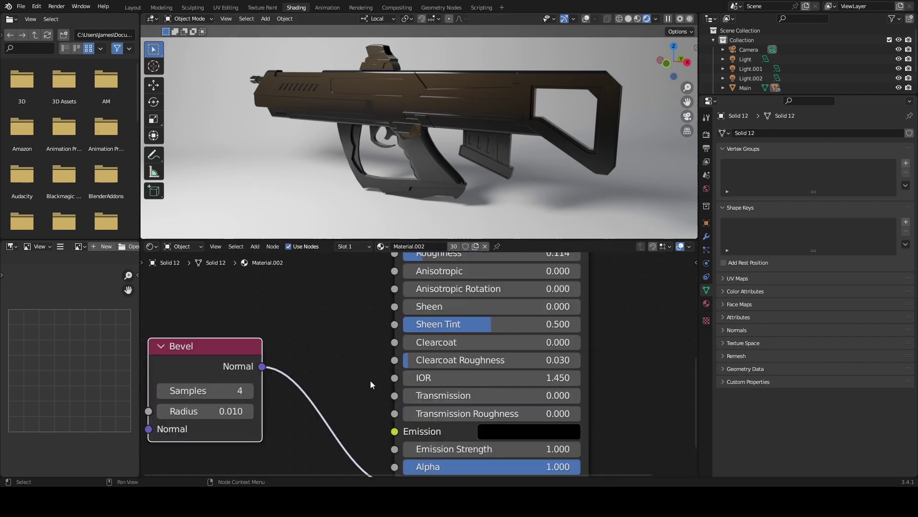
# Add another trial Bevel node beside the Principled BSDF and delete it again.
pyautogui.hotkey('shift', 'a')
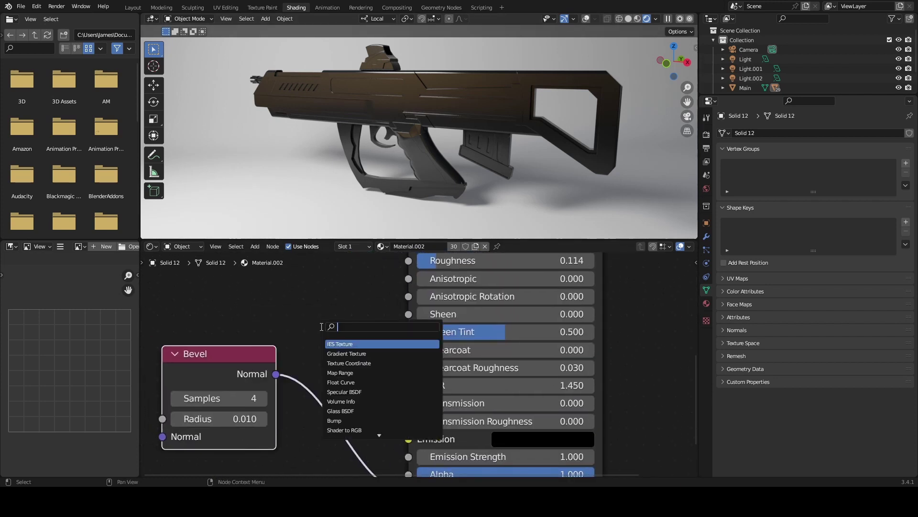
pyautogui.write('bevel')
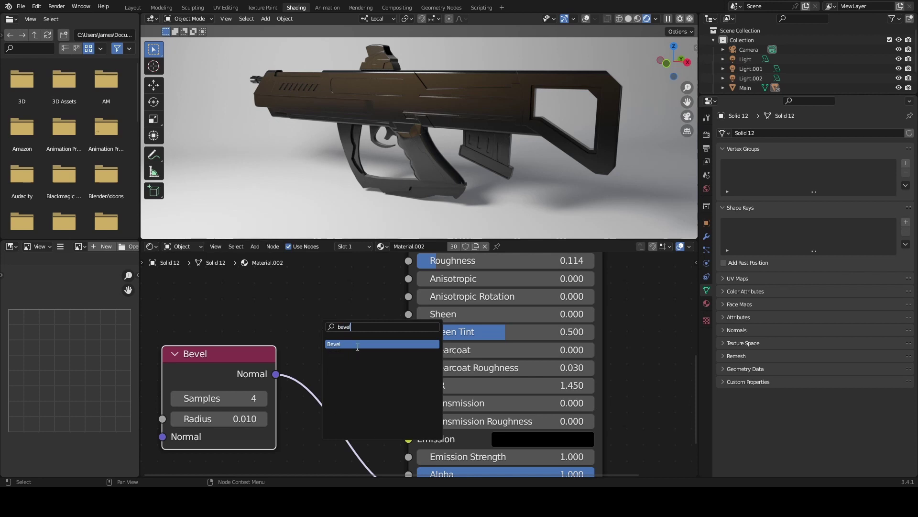
pyautogui.press('Return')
pyautogui.click(360, 338)
pyautogui.press('x')
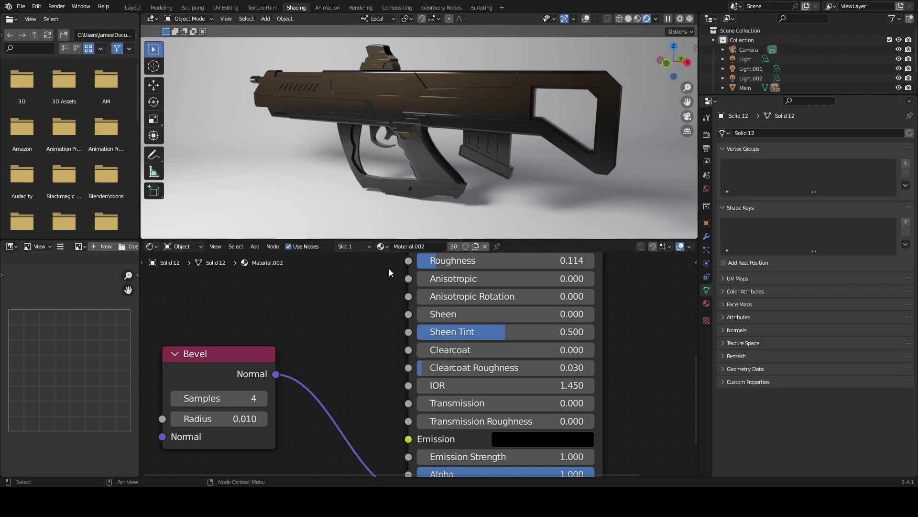
# Examine the rifle's bevelled edges in the rendered viewport, from the camera view and close up.
pyautogui.scroll(3, 464, 199)
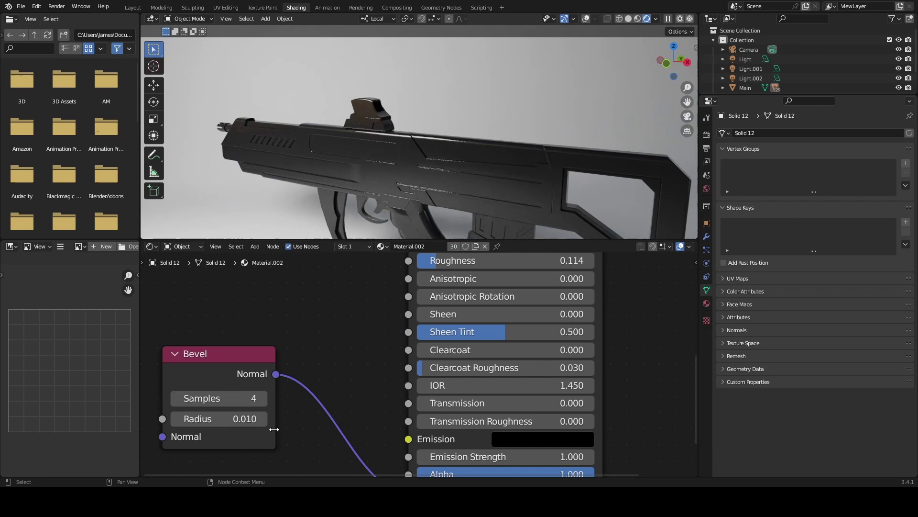
pyautogui.moveTo(409, 175); pyautogui.dragTo(440, 175, button='middle')
pyautogui.scroll(-5, 442, 167)
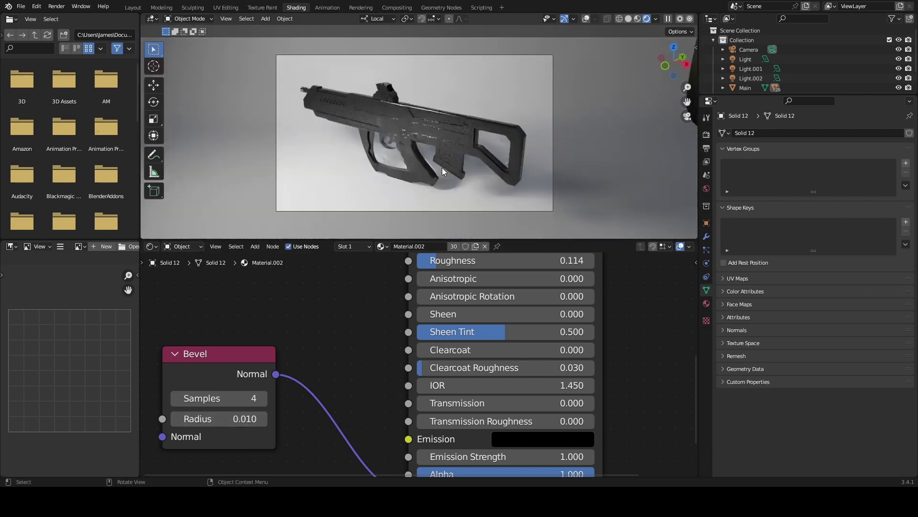
pyautogui.scroll(5, 523, 116)
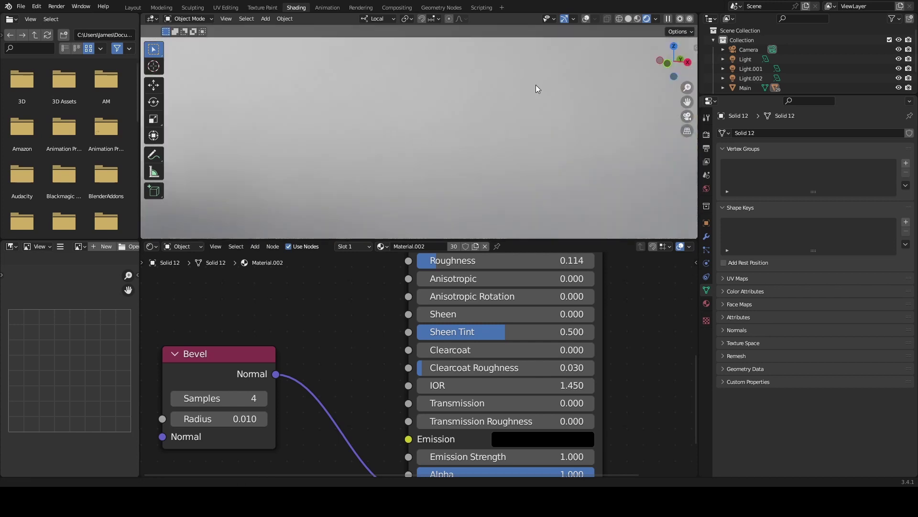
pyautogui.moveTo(520, 116); pyautogui.dragTo(496, 158, button='middle')
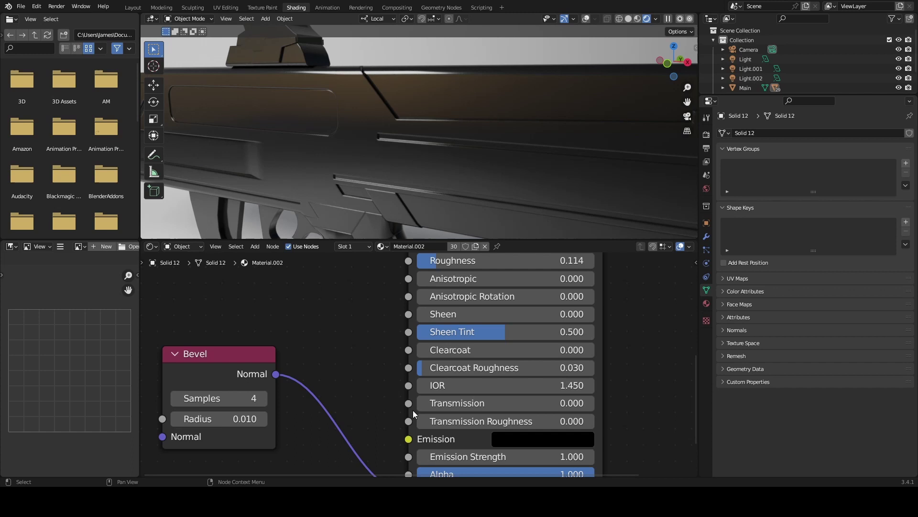
# Disconnect the Bevel node from the Principled BSDF's Normal input to compare the edges, and reconnect it.
pyautogui.moveTo(387, 398); pyautogui.dragTo(371, 316, button='middle')
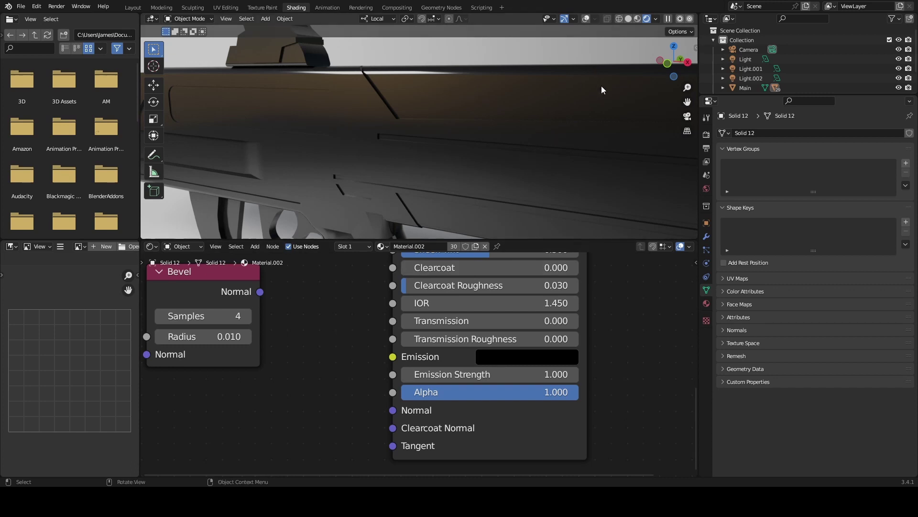
pyautogui.moveTo(260, 291); pyautogui.dragTo(401, 413)
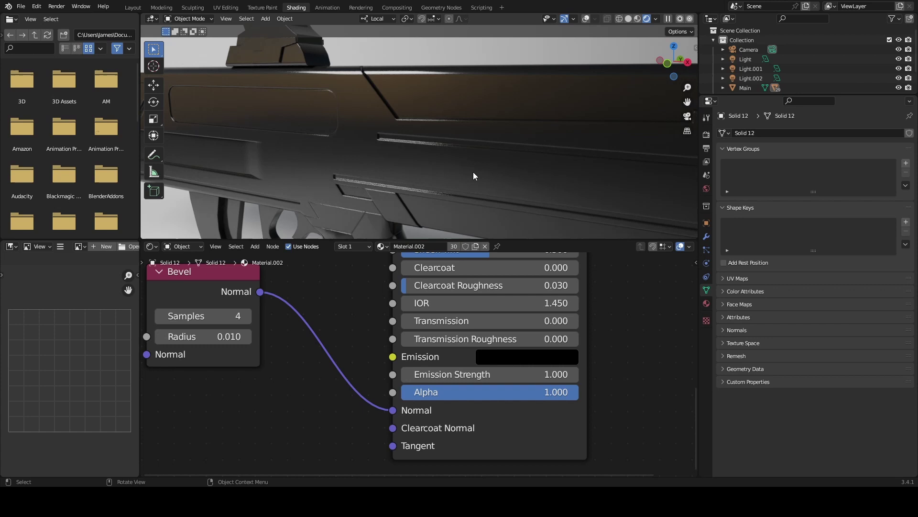
pyautogui.moveTo(475, 164); pyautogui.dragTo(431, 179, button='middle')
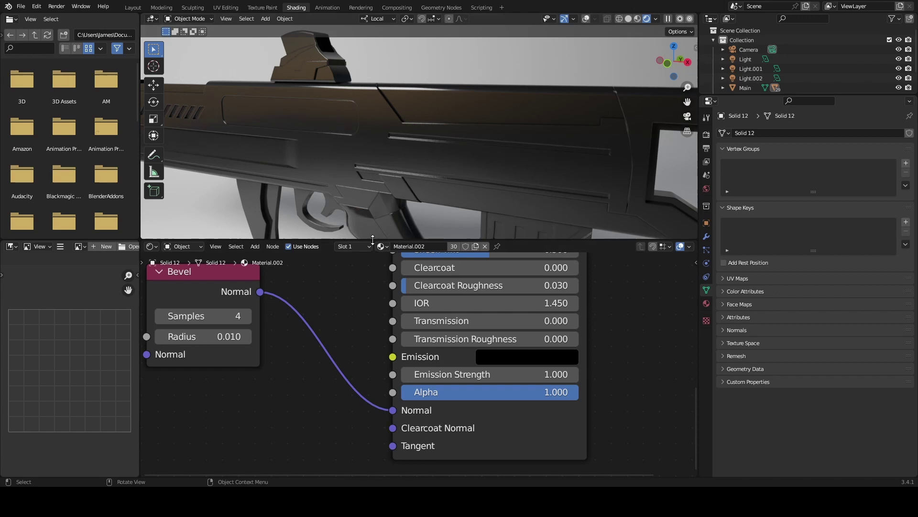
# Enlarge the 3D viewport and view the whole rifle in rendered shading.
pyautogui.moveTo(372, 239); pyautogui.dragTo(373, 385)
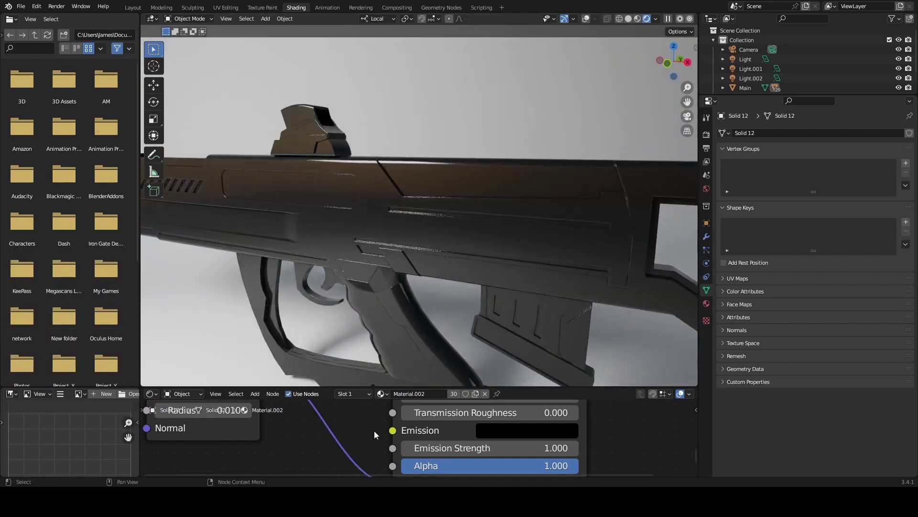
pyautogui.scroll(-2, 444, 294)
pyautogui.moveTo(443, 294); pyautogui.dragTo(417, 285, button='middle')
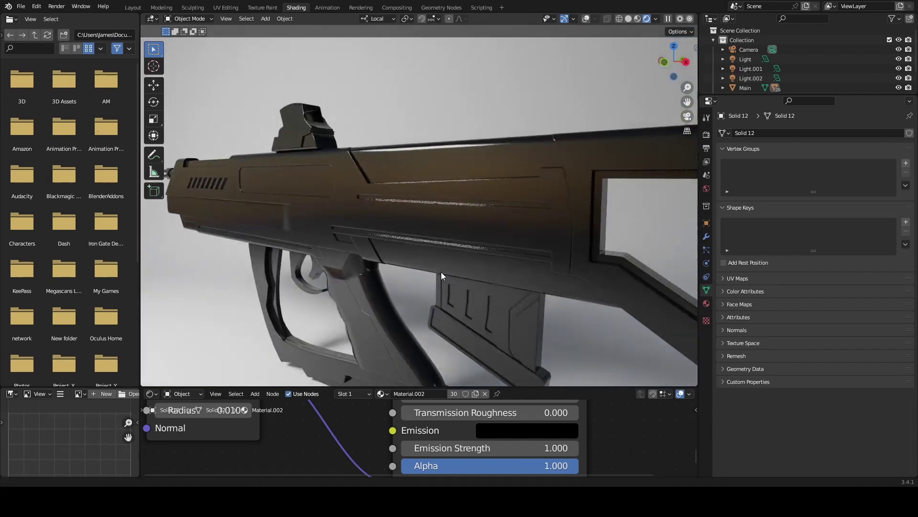
pyautogui.scroll(-5, 441, 271)
# Select the rifle's main body, show the viewport overlays and switch from rendered to solid shading.
pyautogui.click(364, 193)
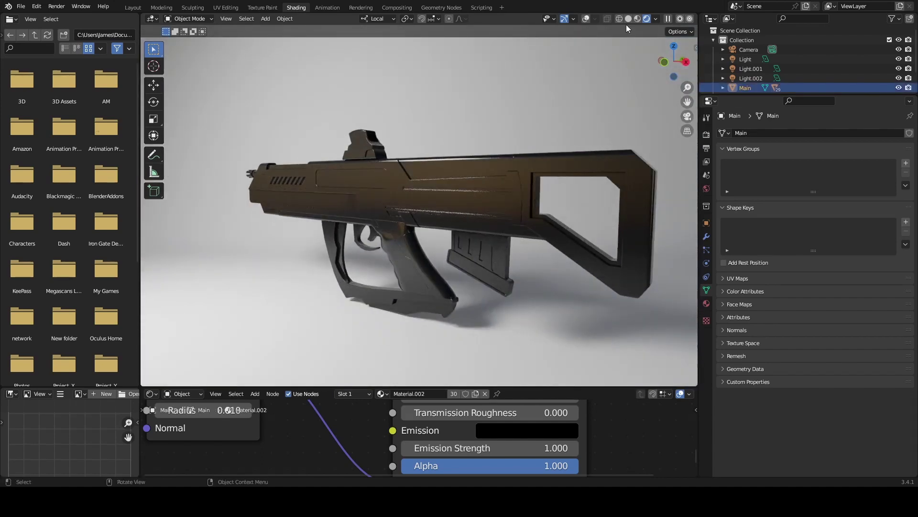
pyautogui.click(584, 19)
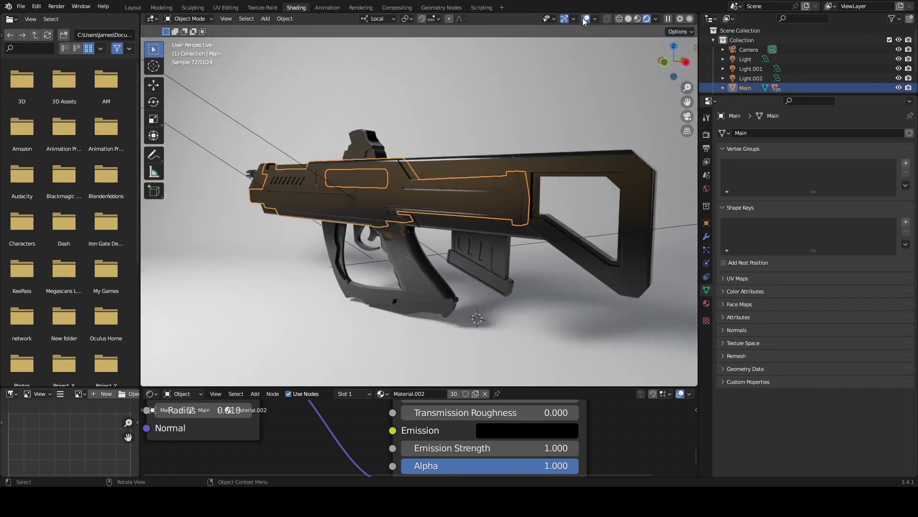
pyautogui.click(619, 18)
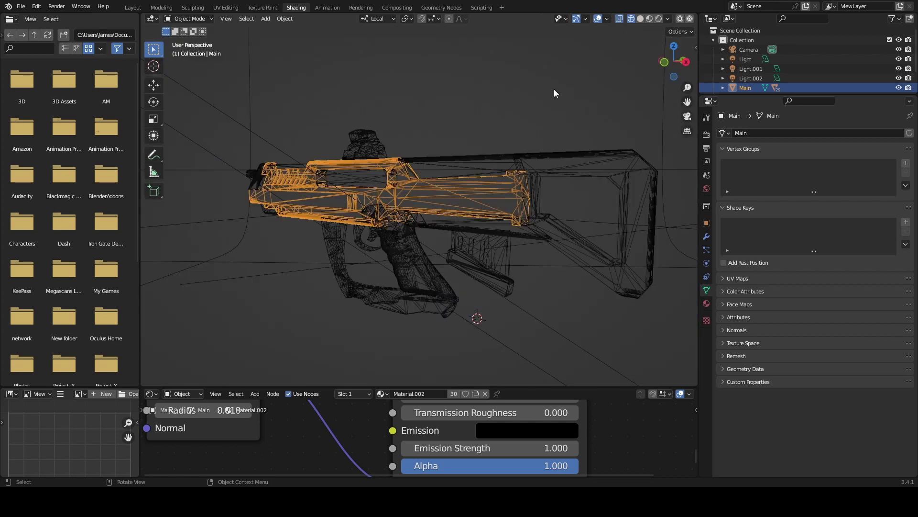
pyautogui.click(640, 19)
# Select all the rifle parts and examine their mesh topology in Edit Mode, returning to Object Mode when done.
pyautogui.moveTo(229, 119)
pyautogui.mouseDown()
pyautogui.moveTo(445, 255)
pyautogui.moveTo(623, 313)
pyautogui.mouseUp()
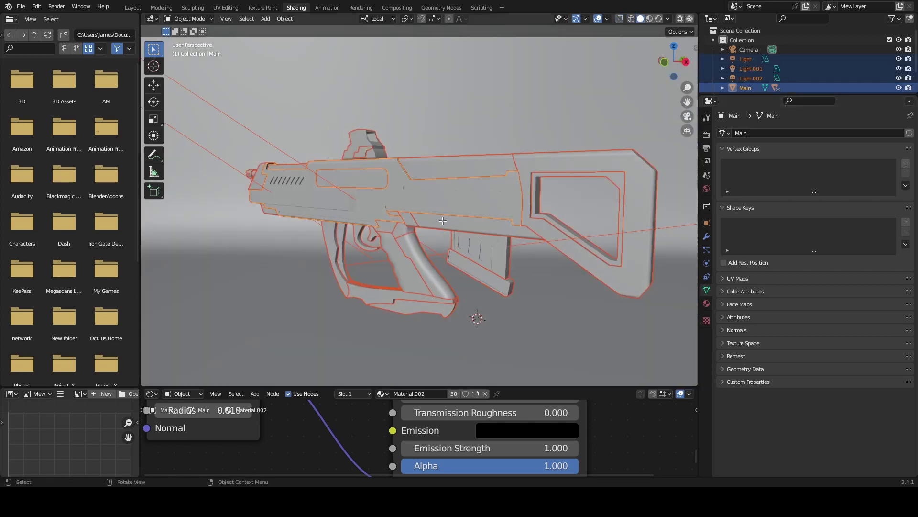
pyautogui.press('Tab')
pyautogui.moveTo(463, 285)
pyautogui.mouseDown(button='middle')
pyautogui.moveTo(507, 270)
pyautogui.moveTo(580, 272)
pyautogui.moveTo(509, 301)
pyautogui.moveTo(474, 272)
pyautogui.mouseUp(button='middle')
pyautogui.scroll(3, 507, 271)
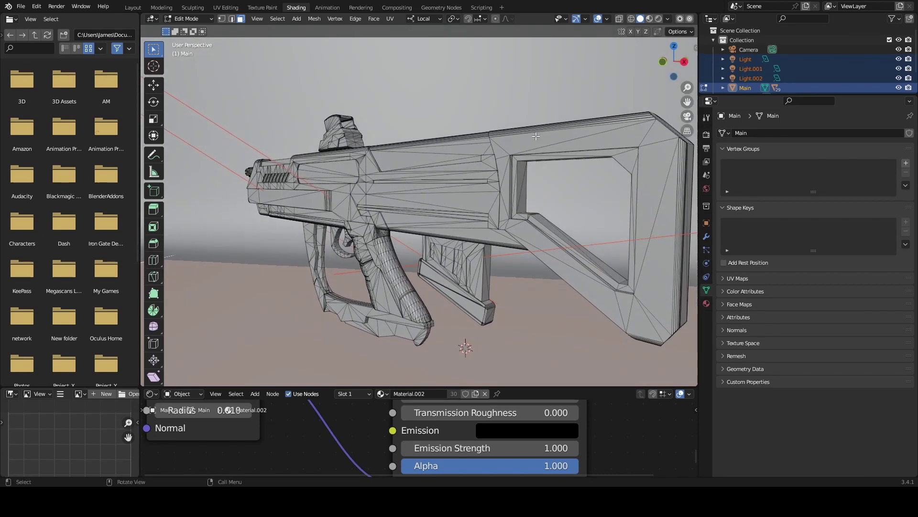
pyautogui.scroll(3, 478, 265)
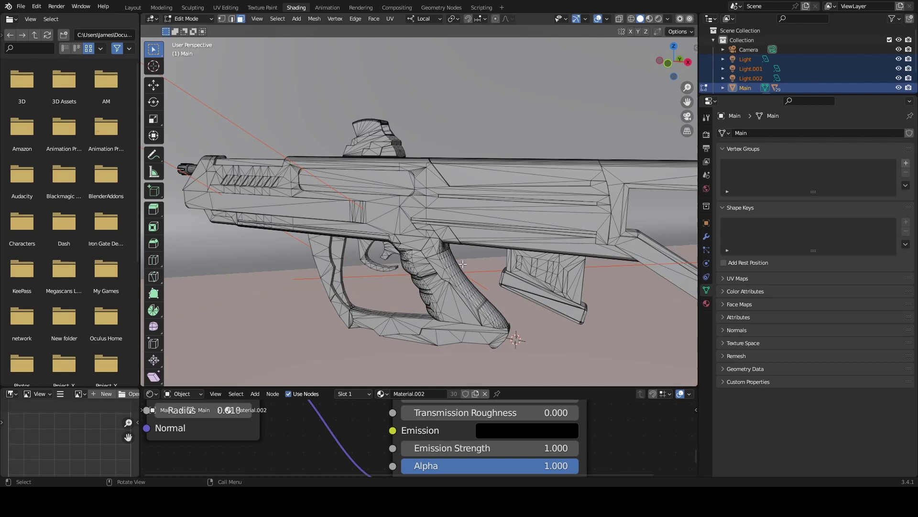
pyautogui.press('Tab')
pyautogui.press('Tab')
pyautogui.moveTo(277, 263)
pyautogui.mouseDown(button='middle')
pyautogui.moveTo(291, 265)
pyautogui.moveTo(263, 263)
pyautogui.mouseUp(button='middle')
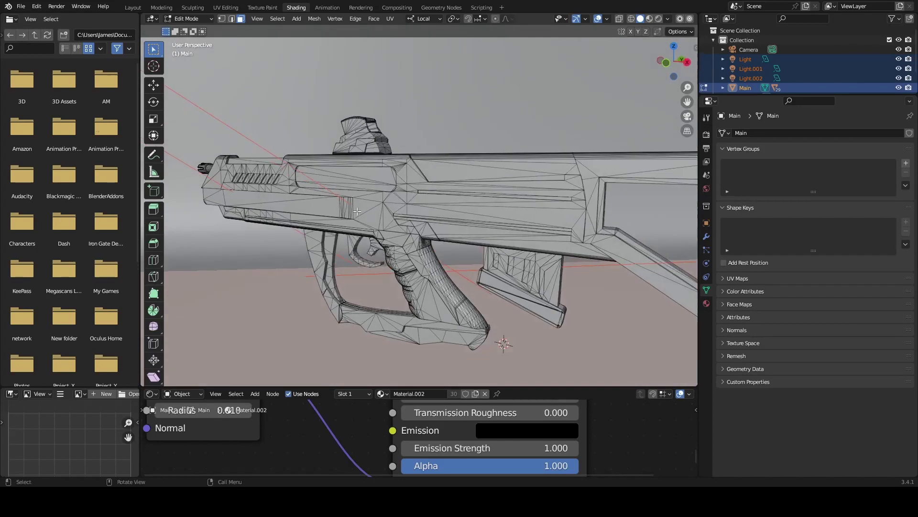
pyautogui.press('Tab')
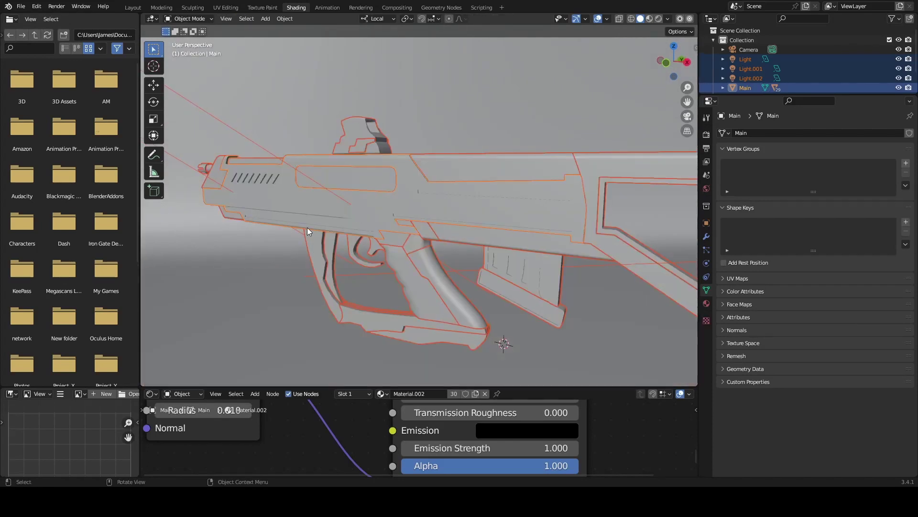
# Return the viewport to rendered shading and examine the finished rifle render in the Rendering workspace.
pyautogui.click(454, 202)
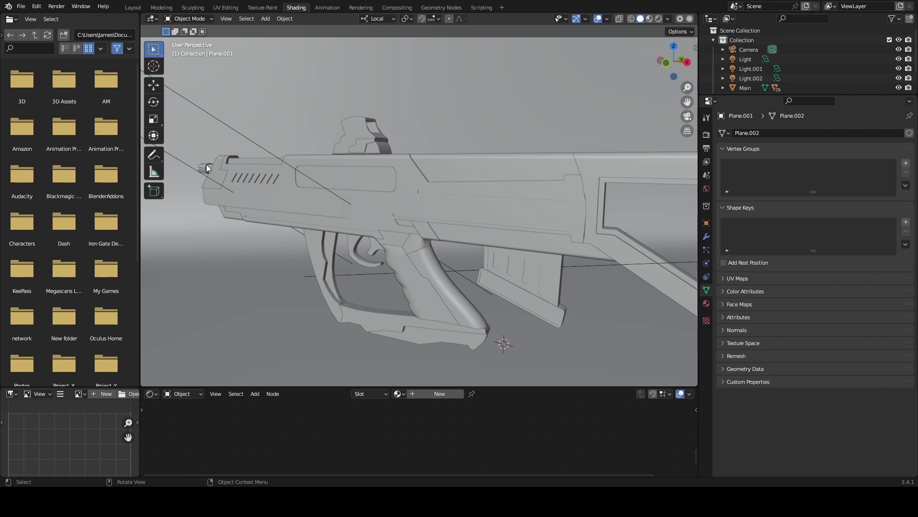
pyautogui.click(658, 19)
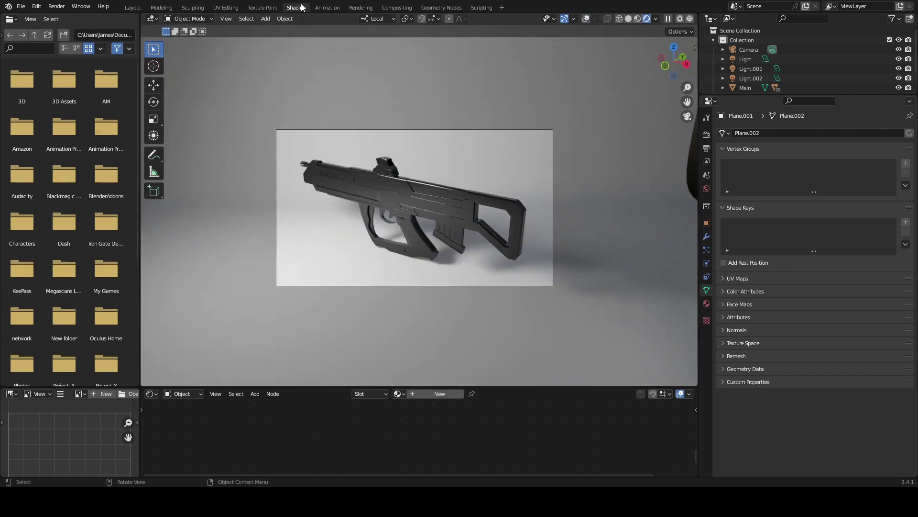
pyautogui.click(361, 7)
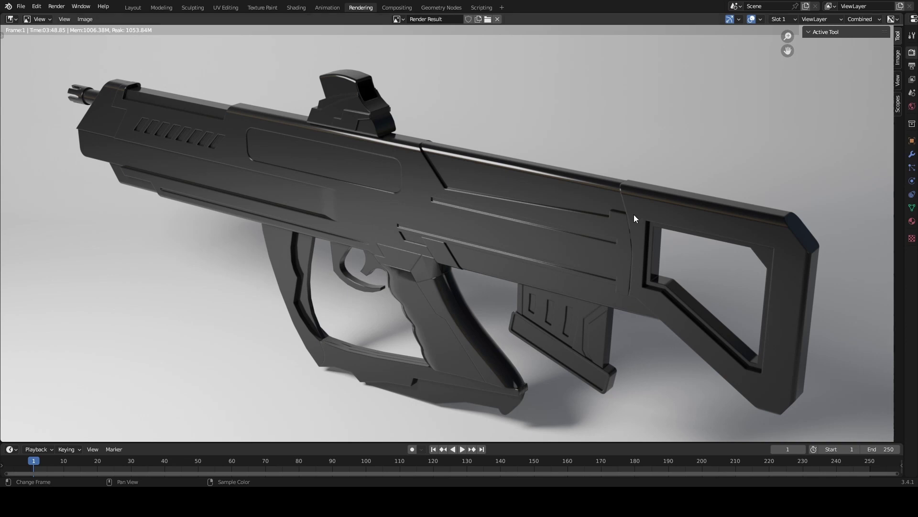
pyautogui.moveTo(444, 187); pyautogui.dragTo(432, 214, button='middle')
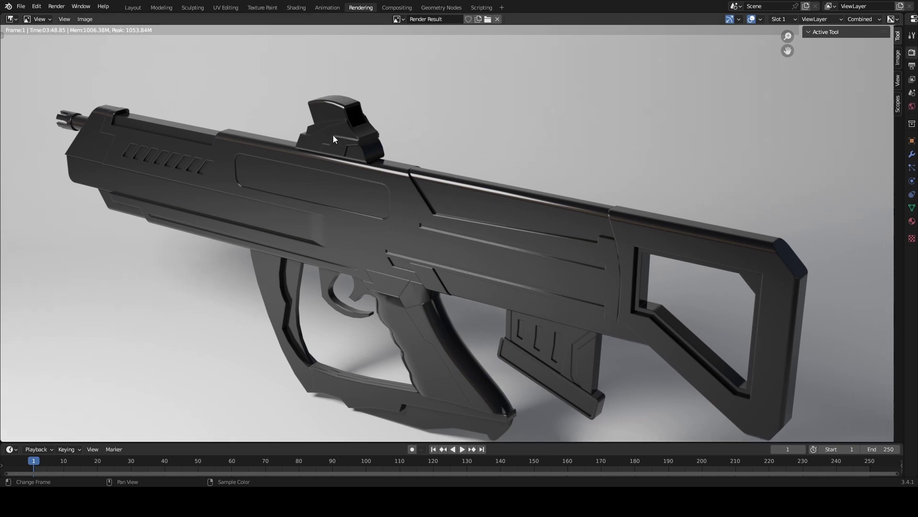
pyautogui.moveTo(189, 232); pyautogui.dragTo(182, 206, button='middle')
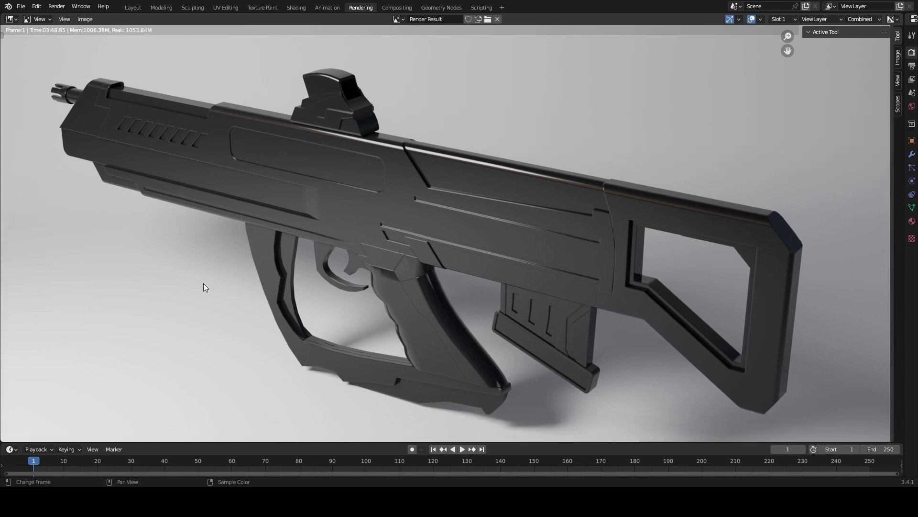
pyautogui.moveTo(223, 304); pyautogui.dragTo(219, 300, button='middle')
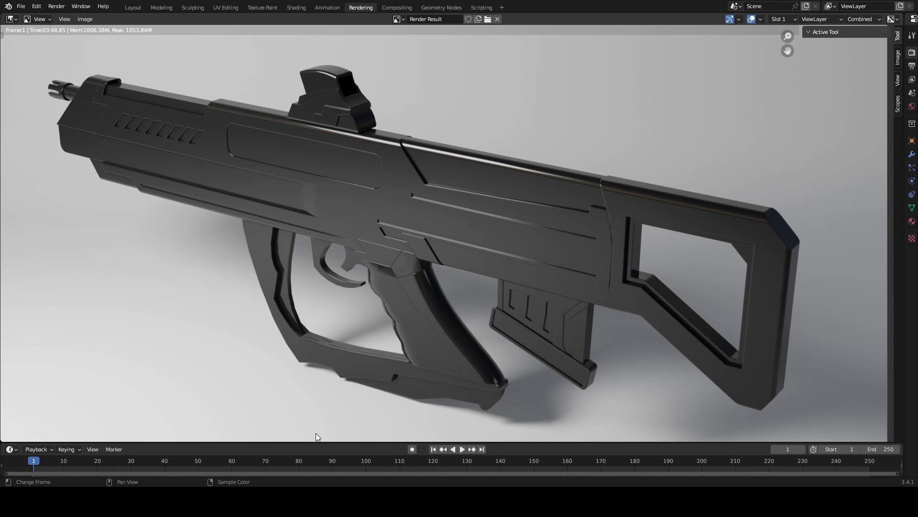